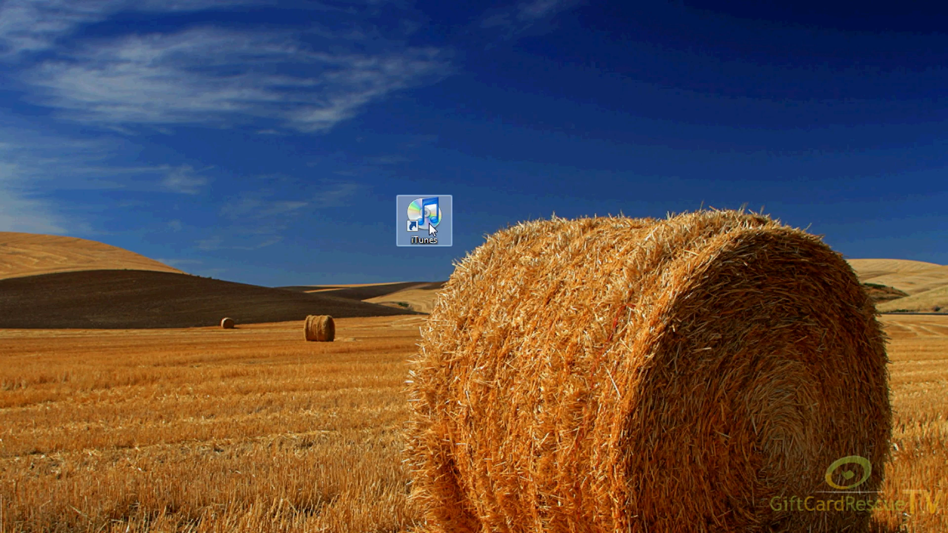
- Launch iTunes and start a new iTunes Store account from the sign-in prompt
double_click(429, 223)
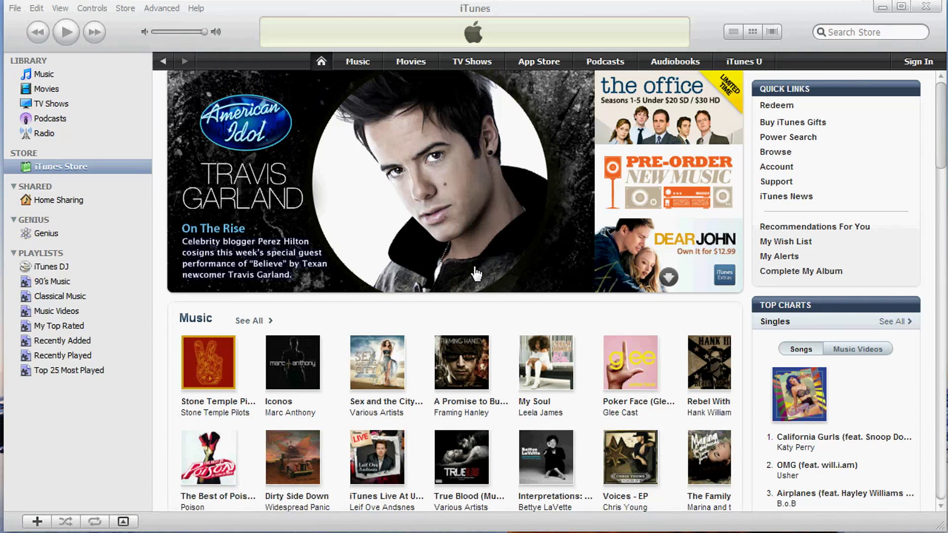
click(925, 67)
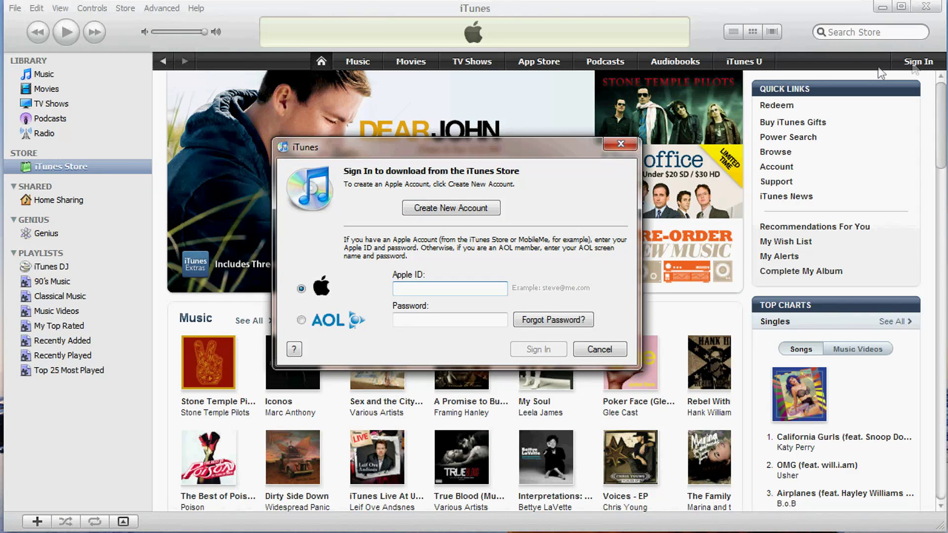
click(461, 208)
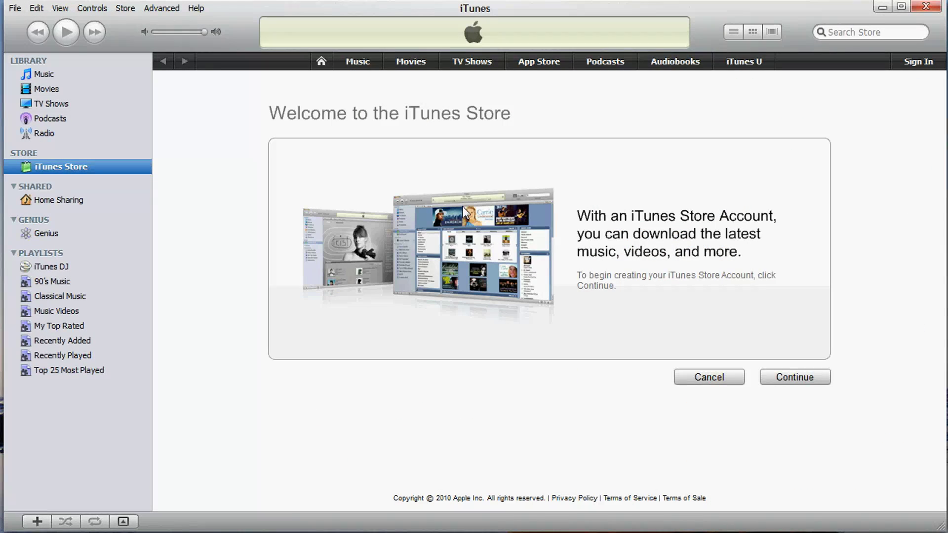
- Agree to the iTunes Terms and Conditions and continue to the new account form
click(790, 379)
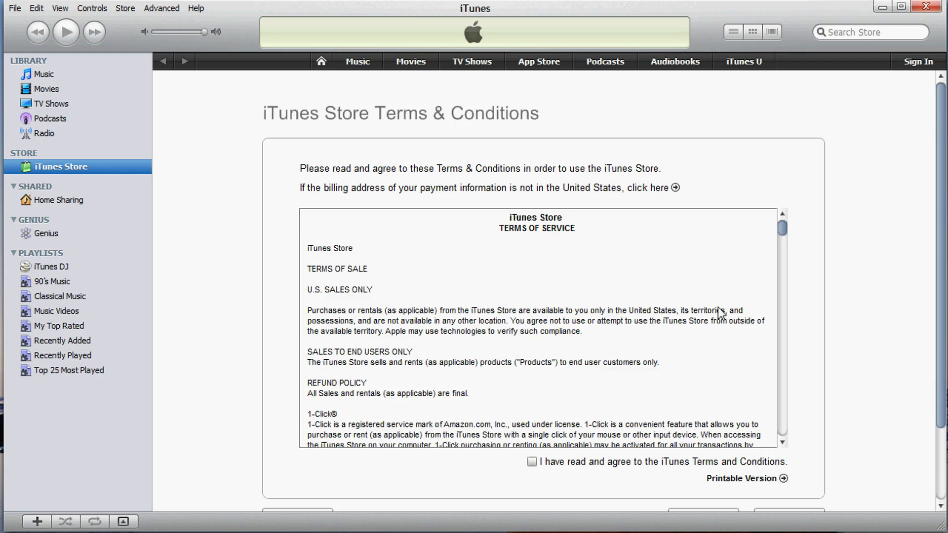
scroll(718, 313, down, 3)
scroll(718, 313, down, 4)
scroll(719, 313, down, 4)
scroll(719, 314, down, 3)
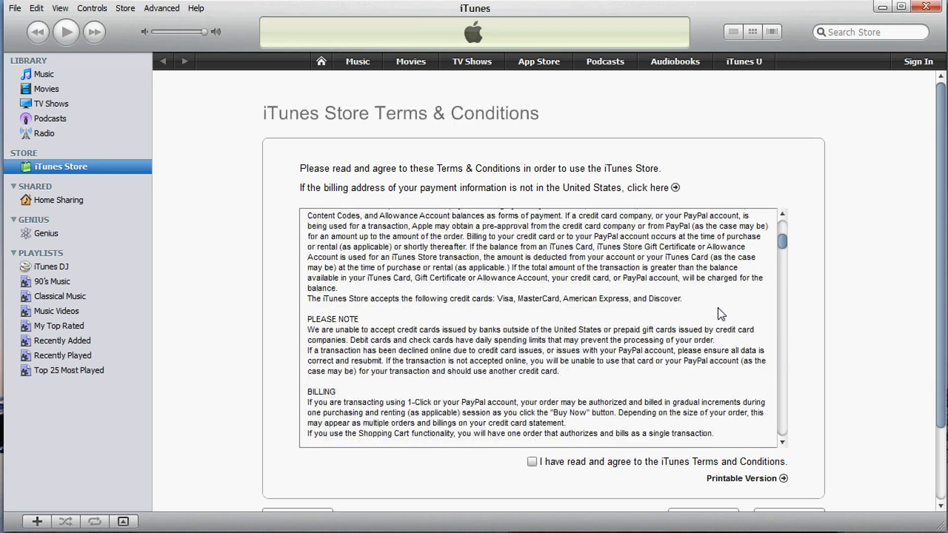
scroll(719, 310, down, 3)
scroll(858, 320, down, 2)
scroll(858, 319, down, 1)
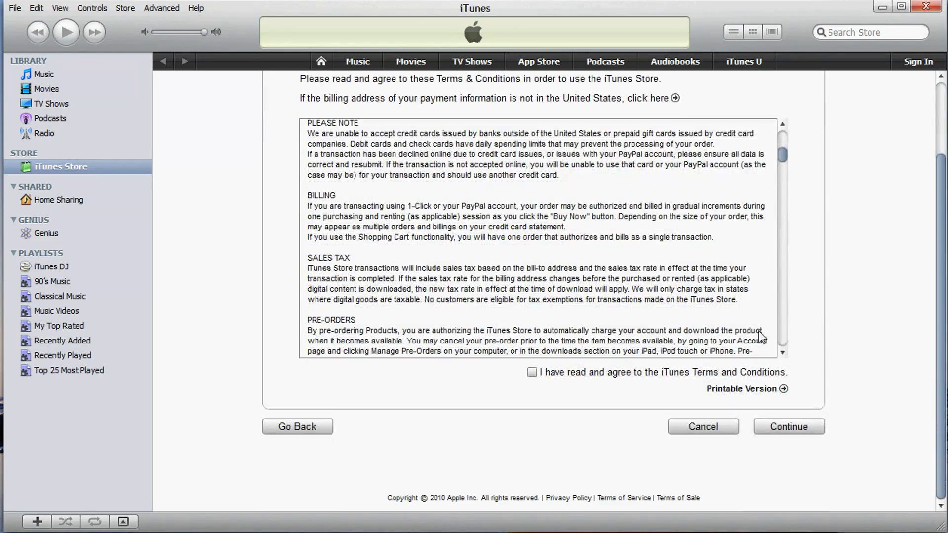
click(539, 376)
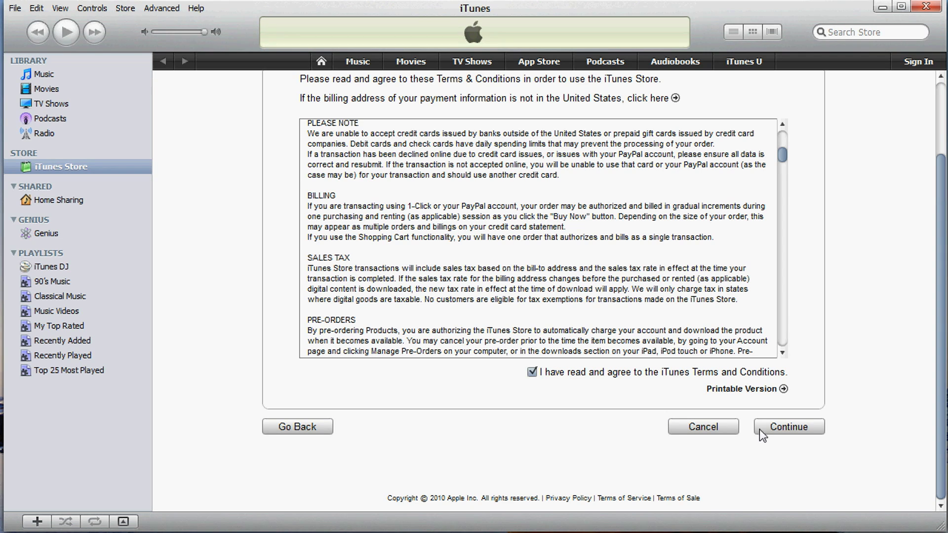
click(798, 429)
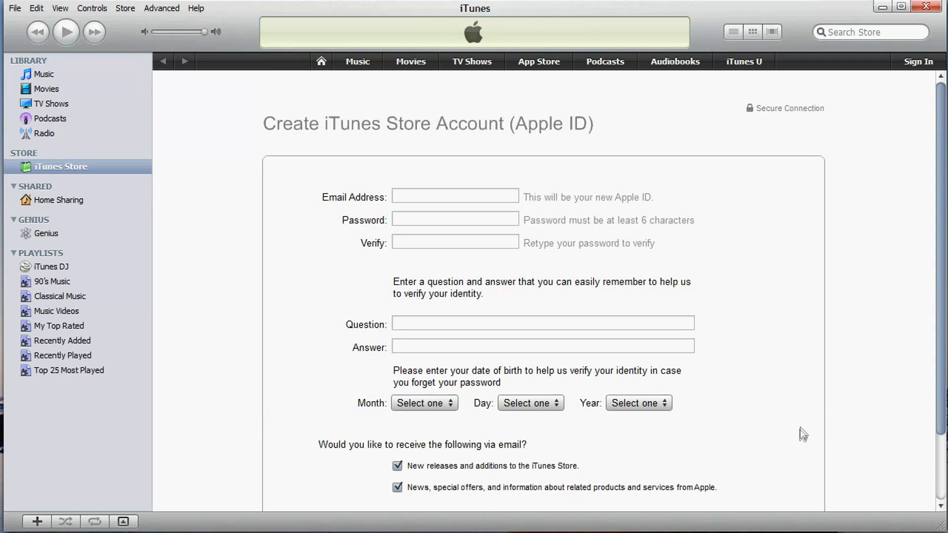
- Enter the Apple ID email, password and its confirmation, and a security question
click(490, 196)
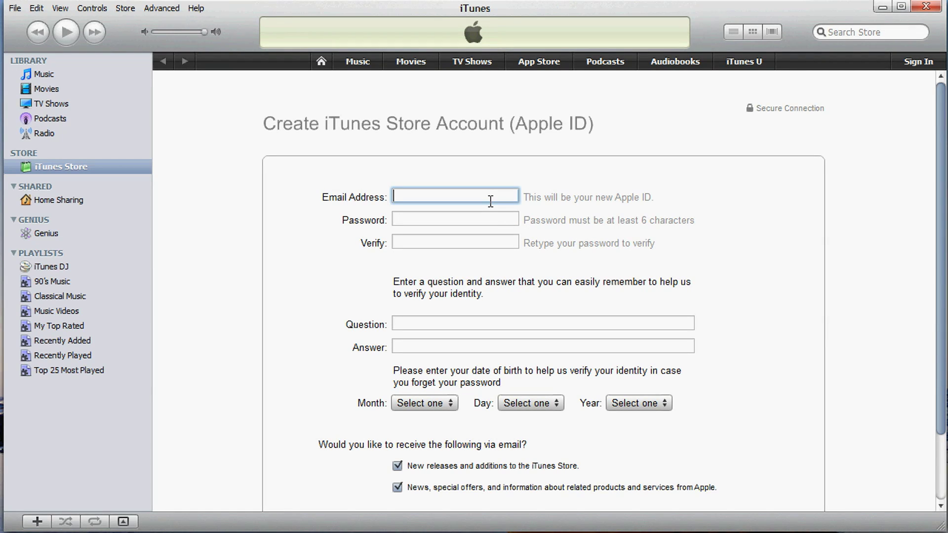
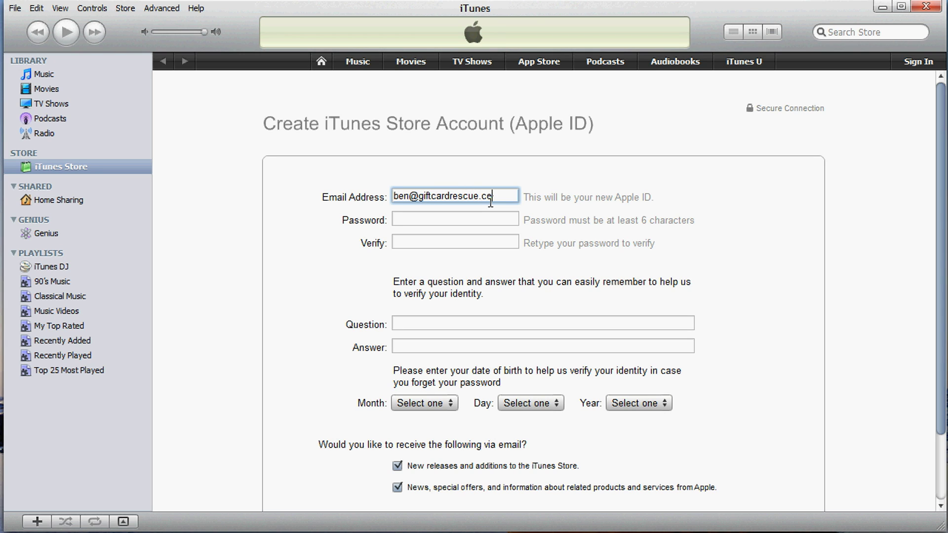
key(Tab)
text(••••••••••)
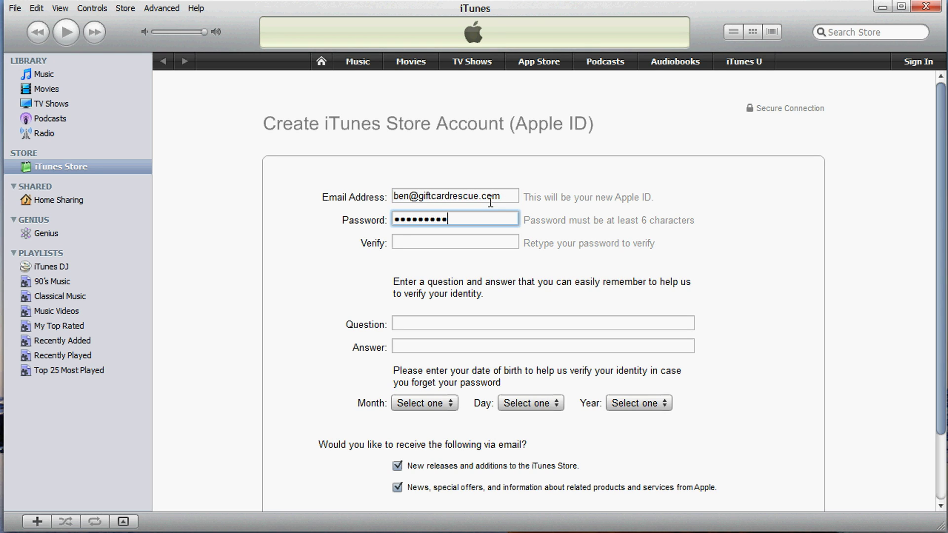
key(Tab)
text(••••••••••)
key(Tab)
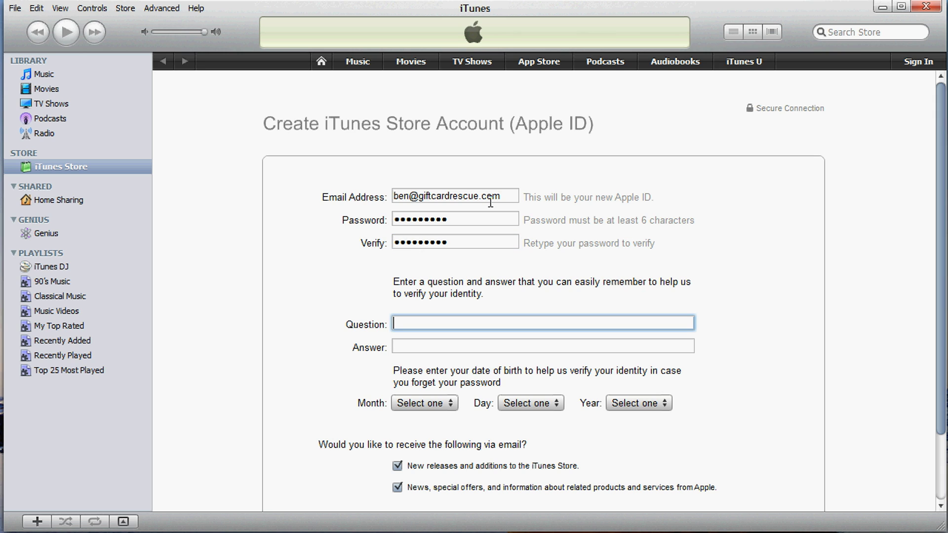
text(What )
text(is my favorite place to buy discoun)
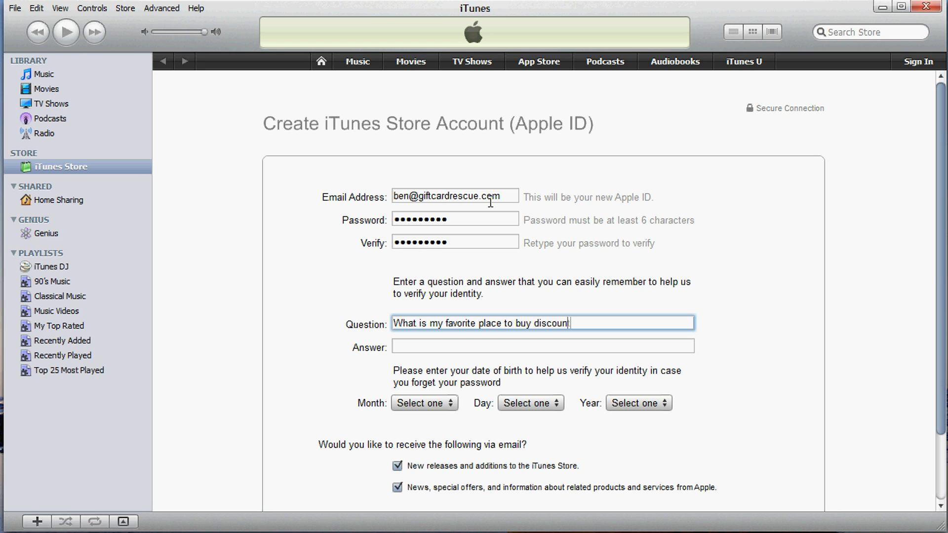
text(t gift cards?)
key(Tab)
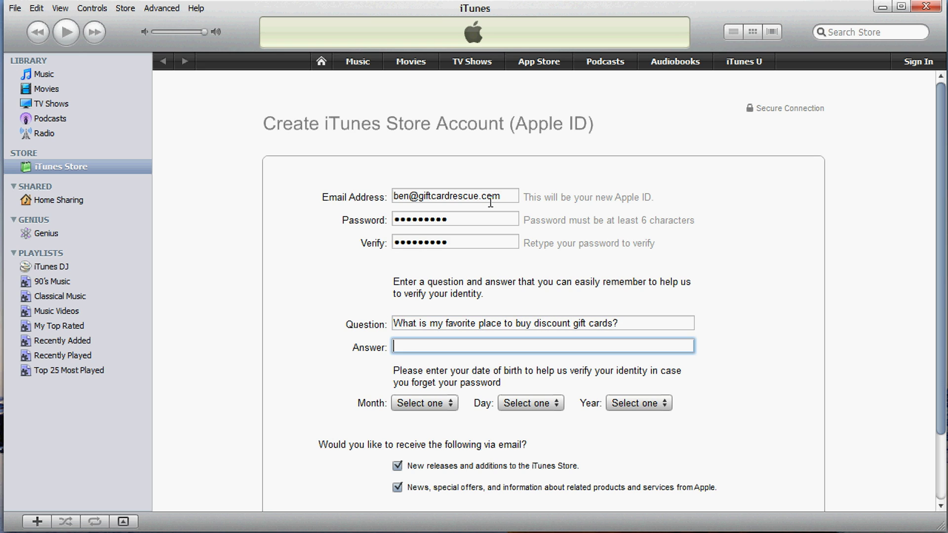
- Finish the security answer, set birth date March 5, 1930, and submit the details
click(696, 259)
scroll(741, 317, down, 1)
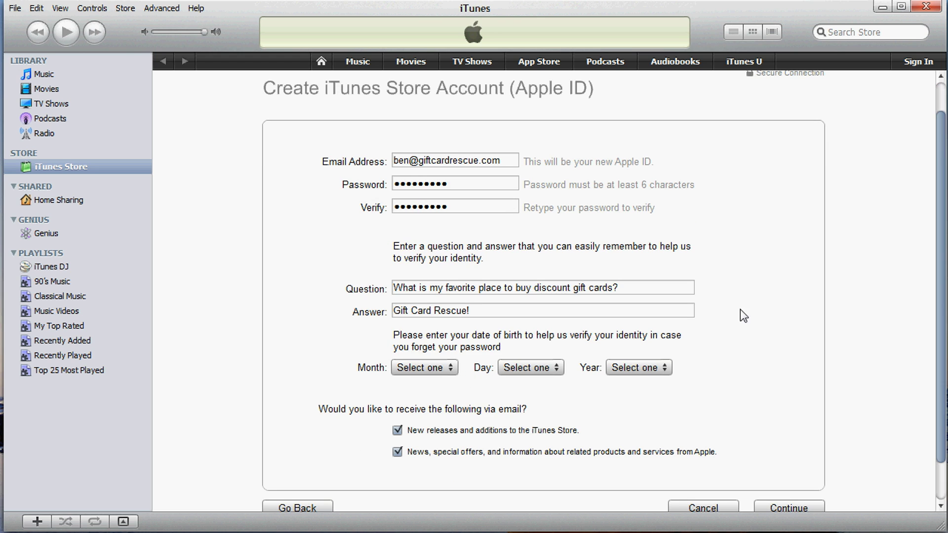
click(448, 369)
click(426, 435)
click(528, 367)
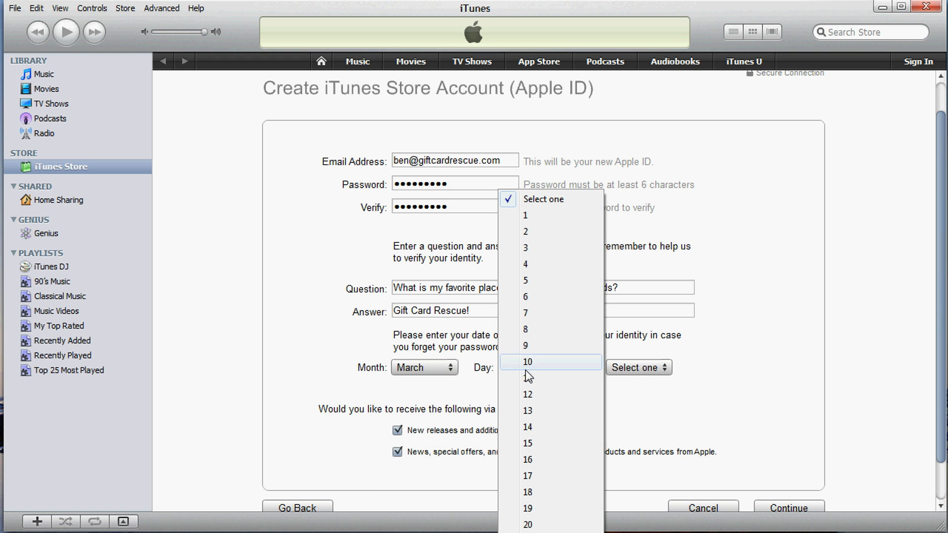
click(528, 280)
click(639, 368)
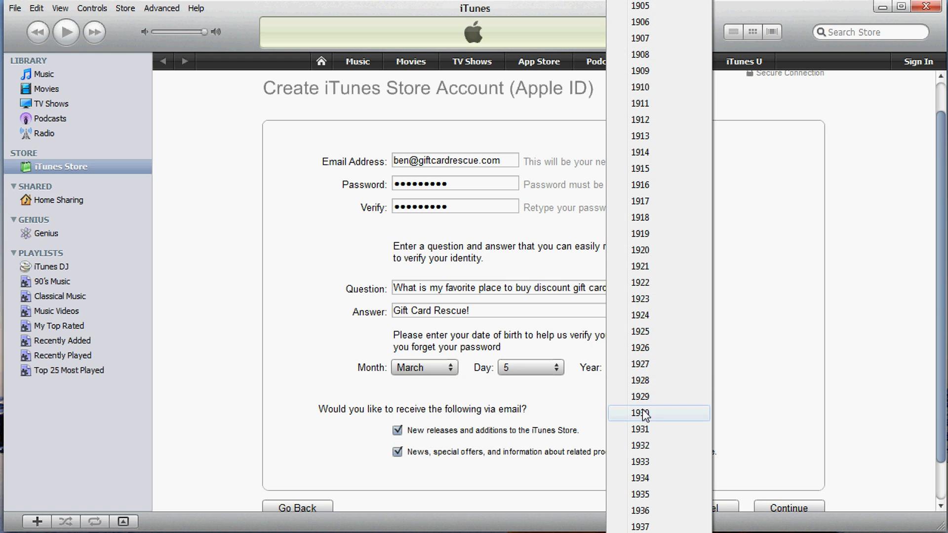
click(641, 413)
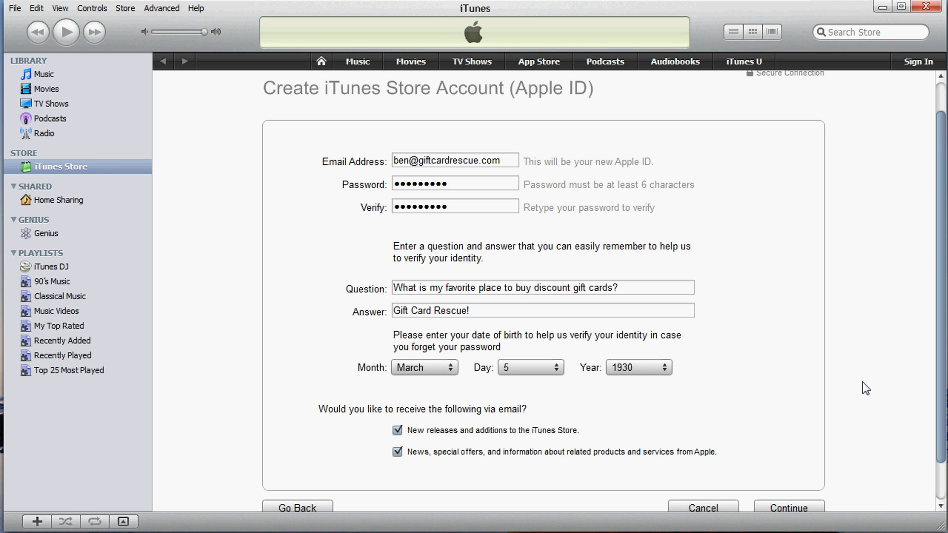
scroll(865, 387, down, 1)
scroll(865, 388, down, 1)
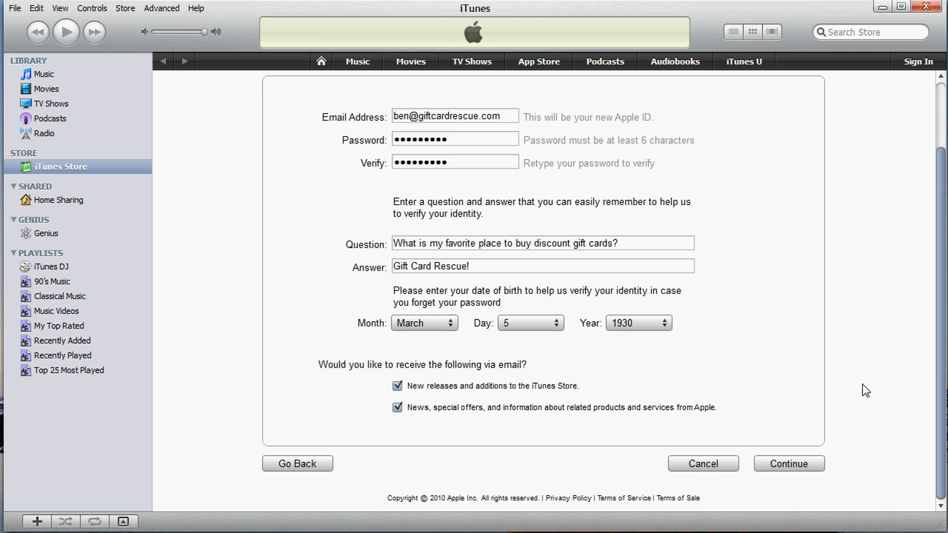
click(787, 461)
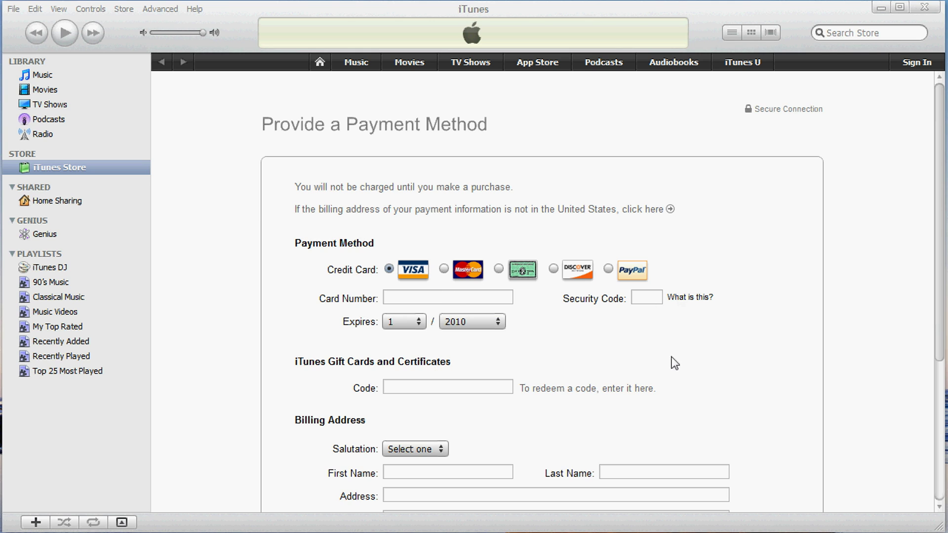
click(470, 387)
scroll(526, 375, down, 1)
scroll(509, 366, down, 1)
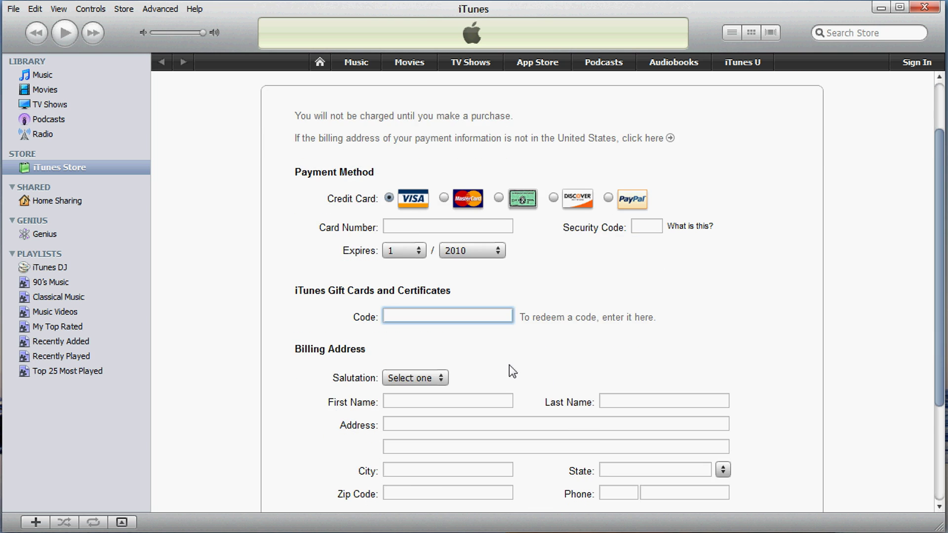
scroll(508, 365, down, 1)
scroll(508, 365, down, 1)
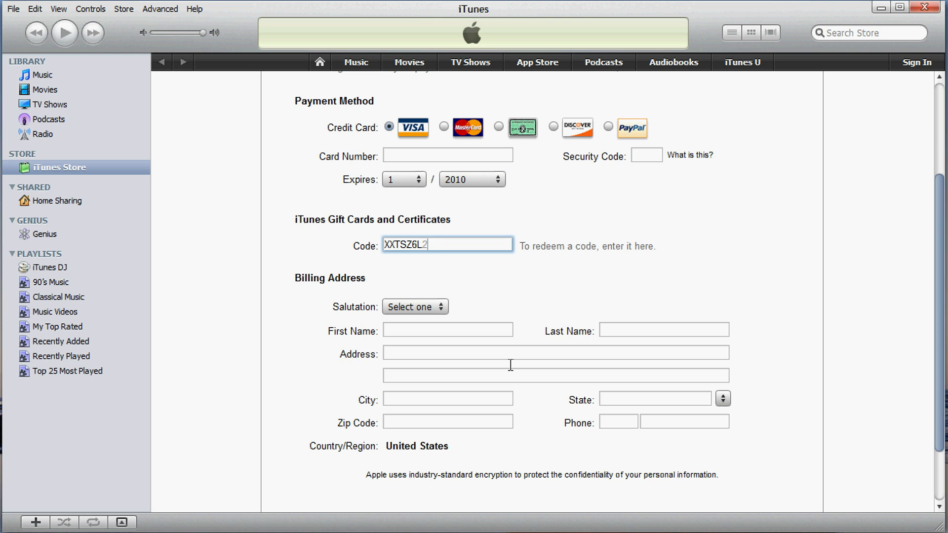
- Enter billing salutation Mr., name, 345 Gift Card Rescue Avenue and Ellicott City
click(443, 309)
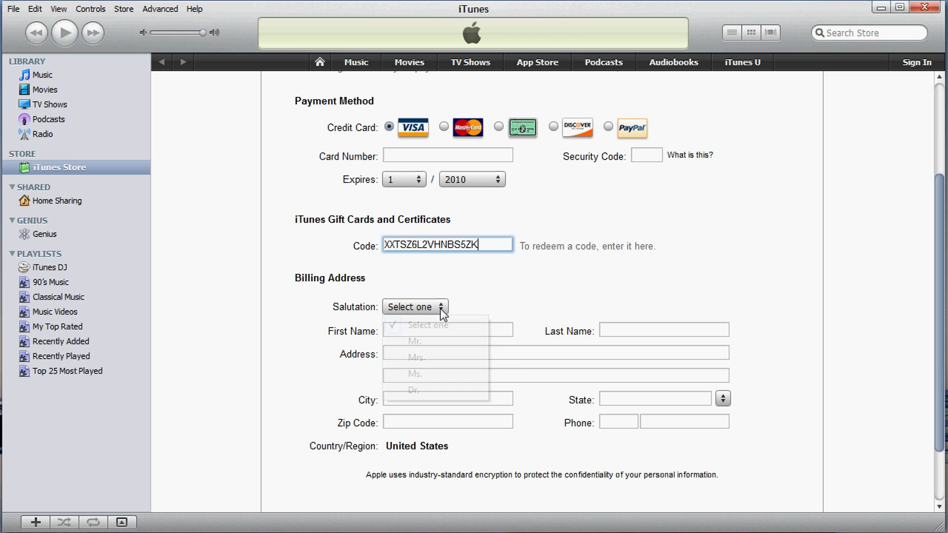
click(422, 346)
click(434, 331)
key(Tab)
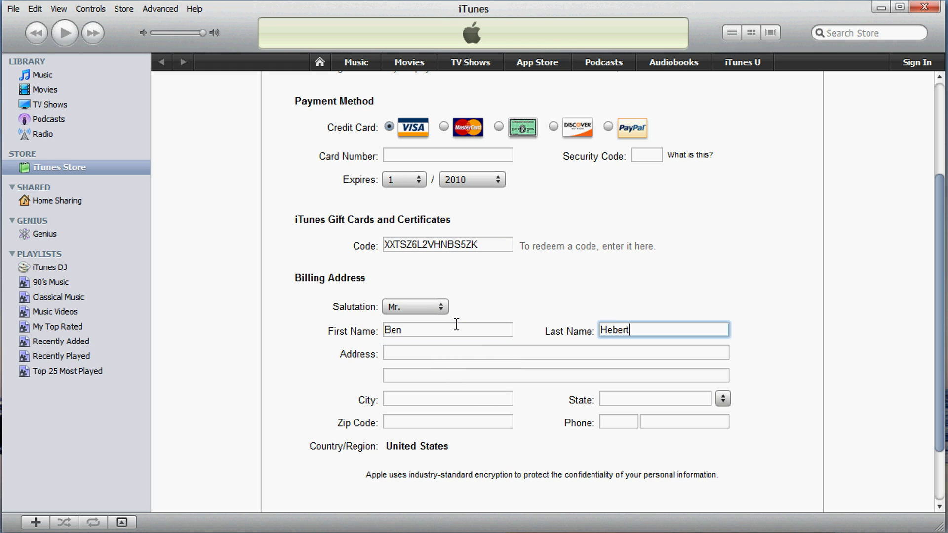
key(Tab)
text(345 Gift Card R)
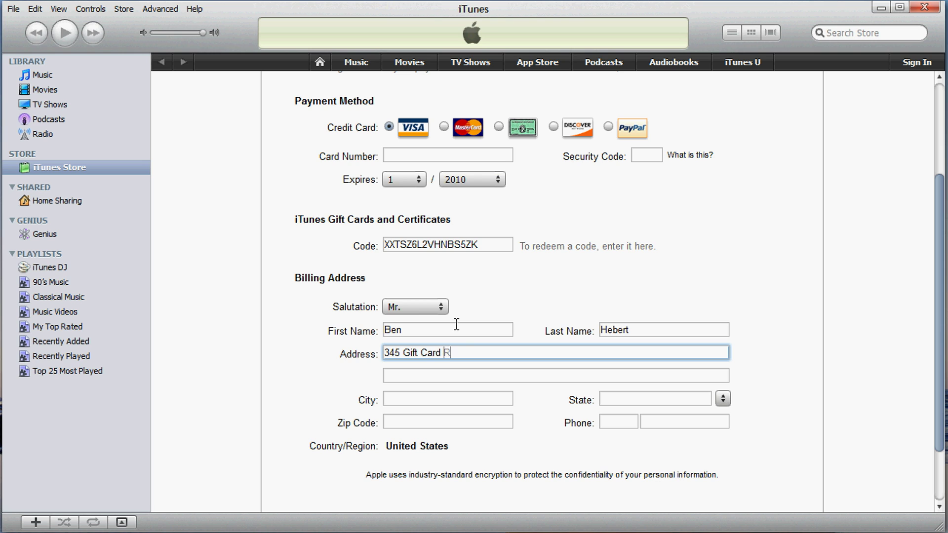
text(escue Avenue)
key(Tab)
key(Tab)
text(E)
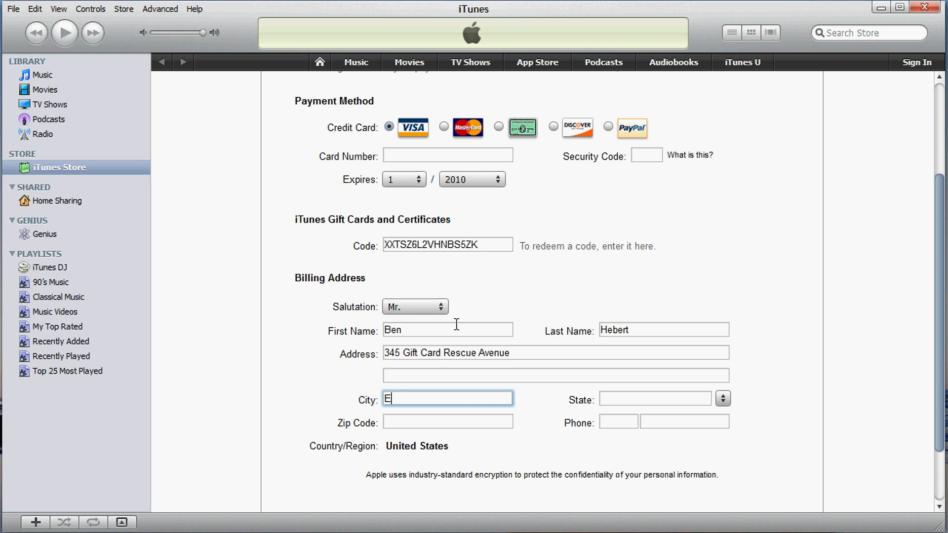
text(llicott City)
- Set state MD - MARYLAND, zip 21041 and phone number, then submit the payment form
key(Tab)
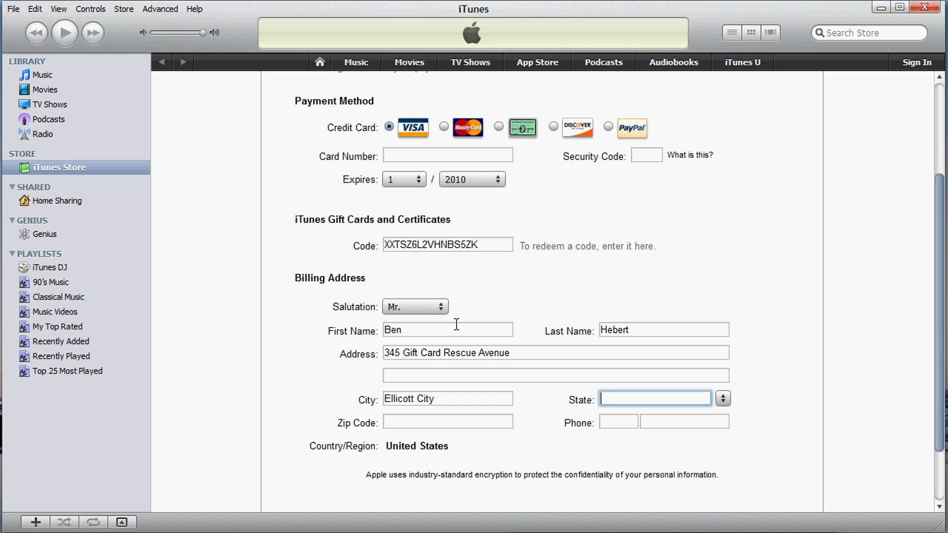
click(722, 399)
click(489, 423)
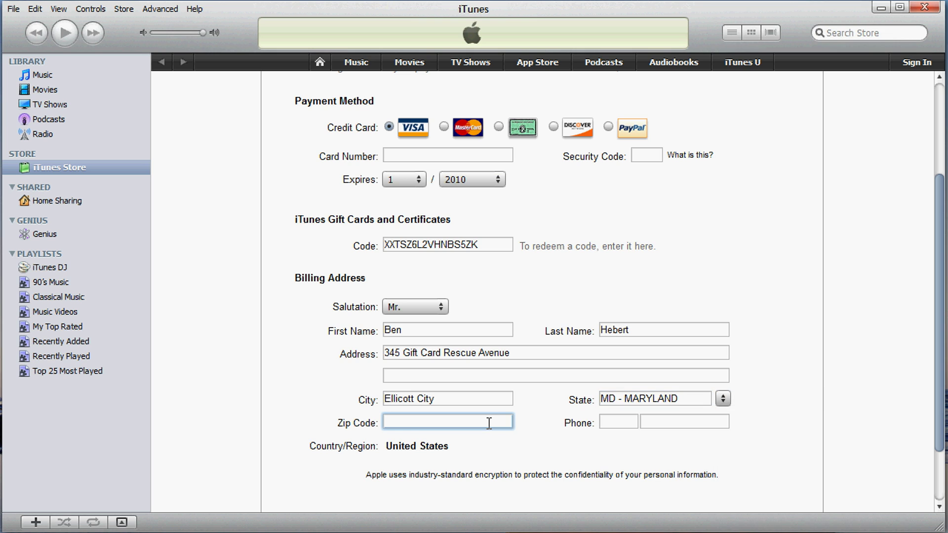
text(21041)
key(Tab)
key(Tab)
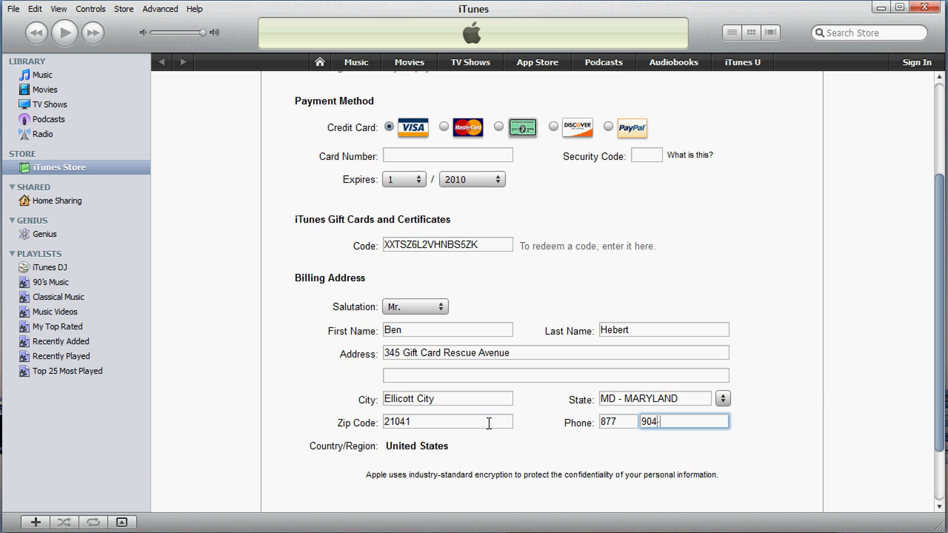
scroll(831, 404, down, 2)
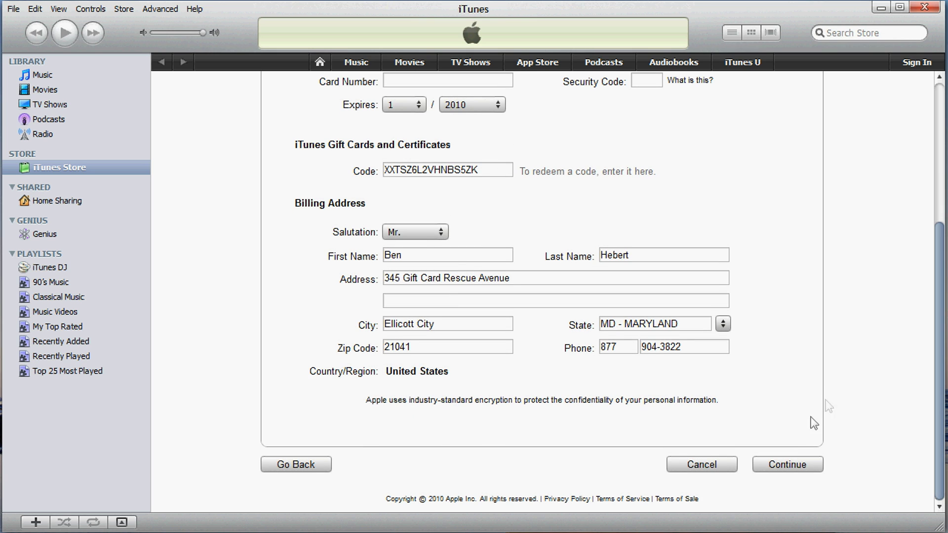
click(801, 466)
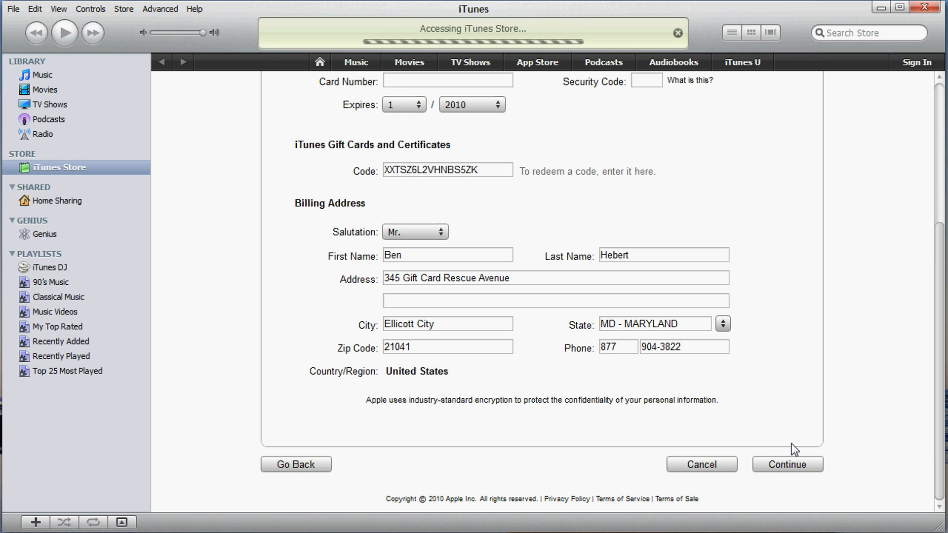